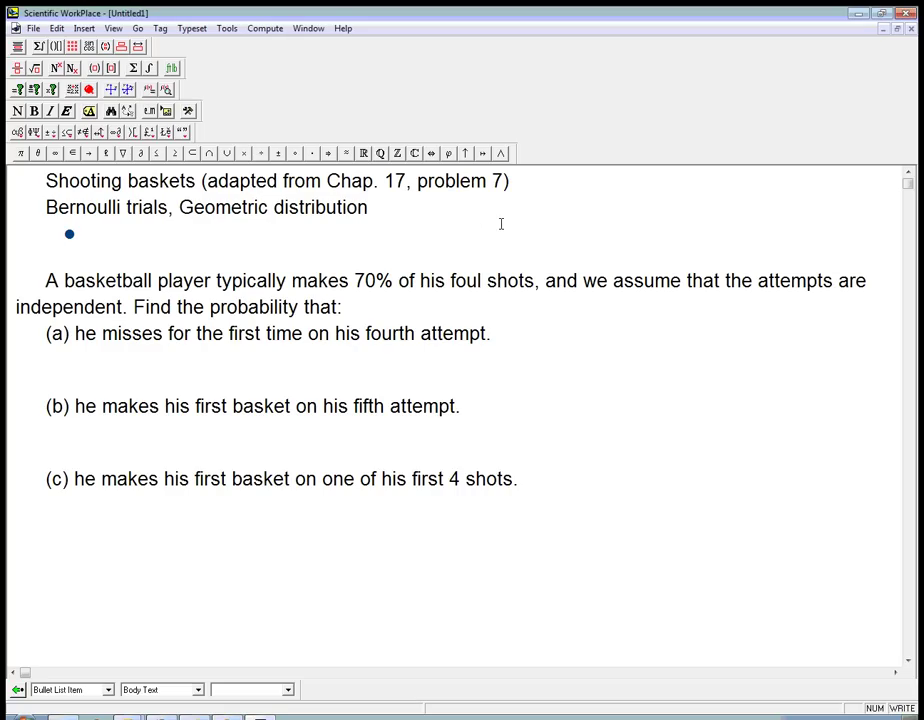
Step: Write the first bullet 'Yes/no: "success"/"failure" (not good/bad—careful which is which!)' and start a new bullet
{"action": "type", "text": "Yes/no"}
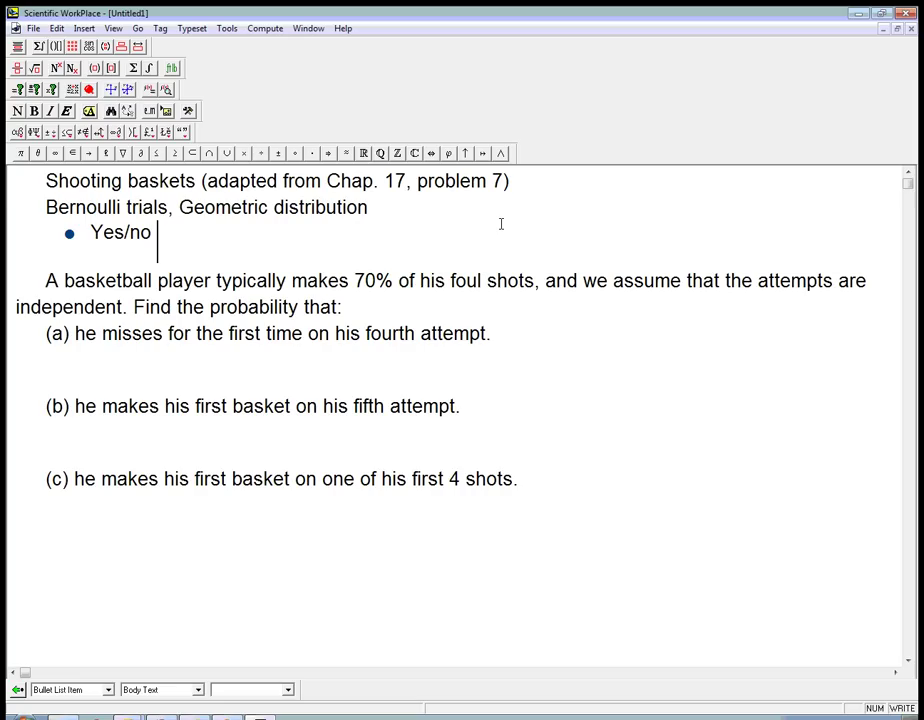
{"action": "key", "text": "BackSpace"}
{"action": "type", "text": ": \"success\"/\"failure\""}
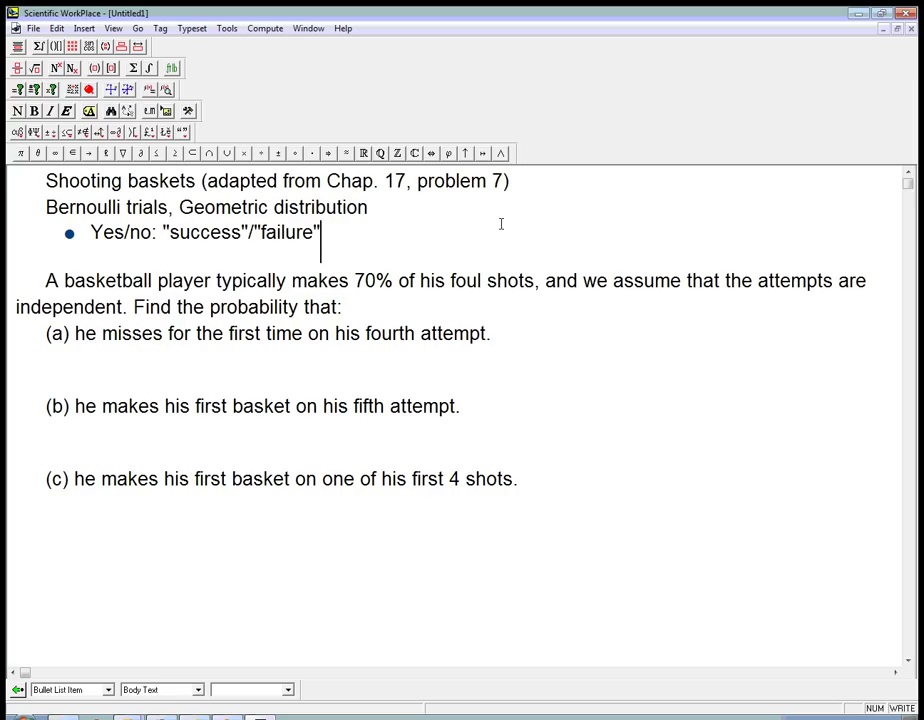
{"action": "type", "text": " (not good/bad"}
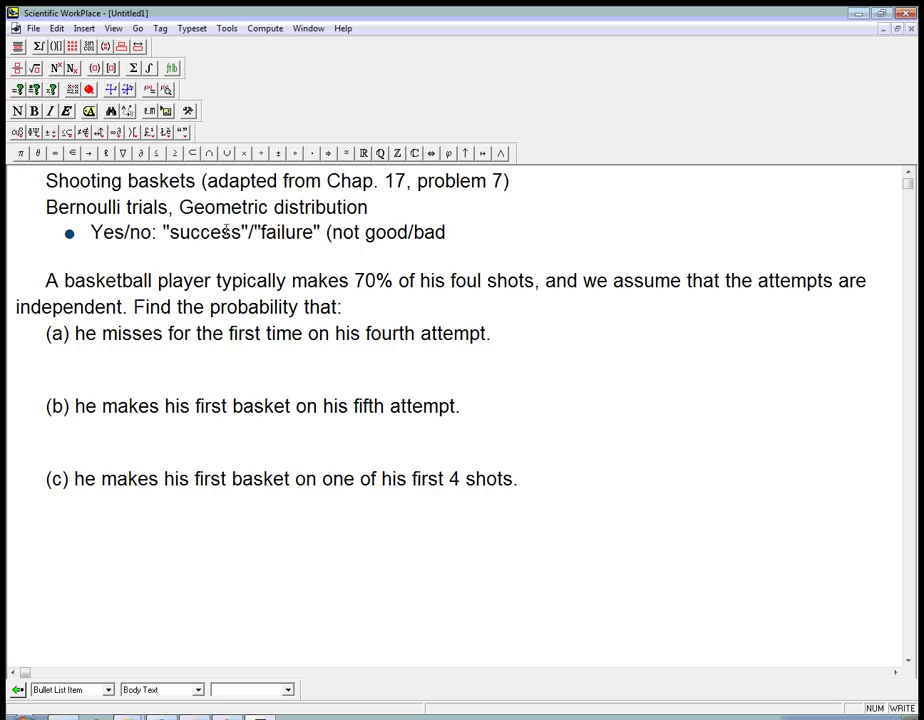
{"action": "type", "text": "—careful which is le"}
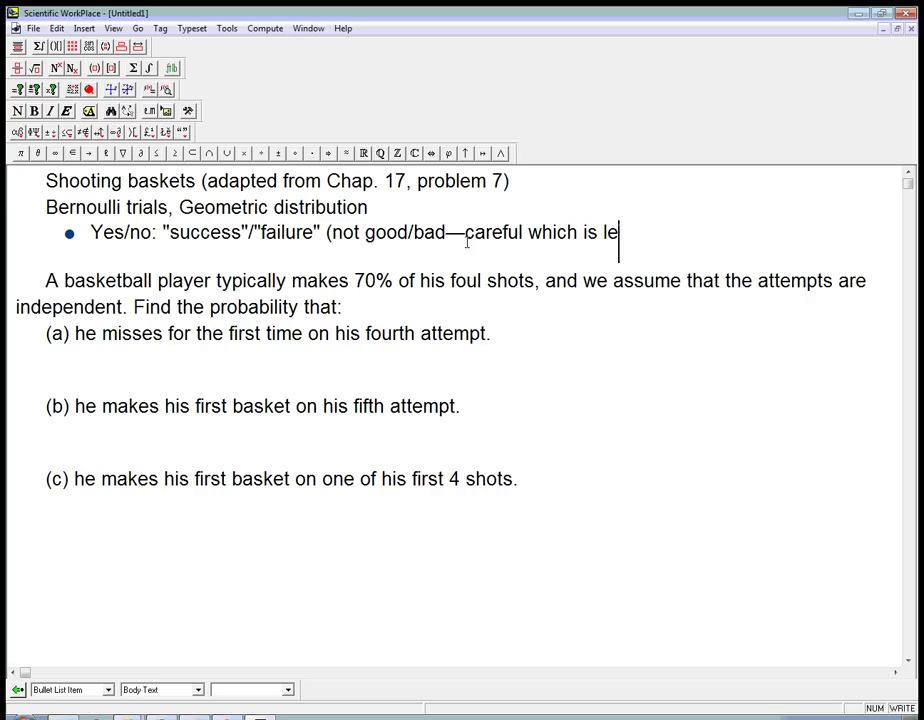
{"action": "key", "text": "BackSpace"}
{"action": "key", "text": "BackSpace"}
{"action": "type", "text": "which!)"}
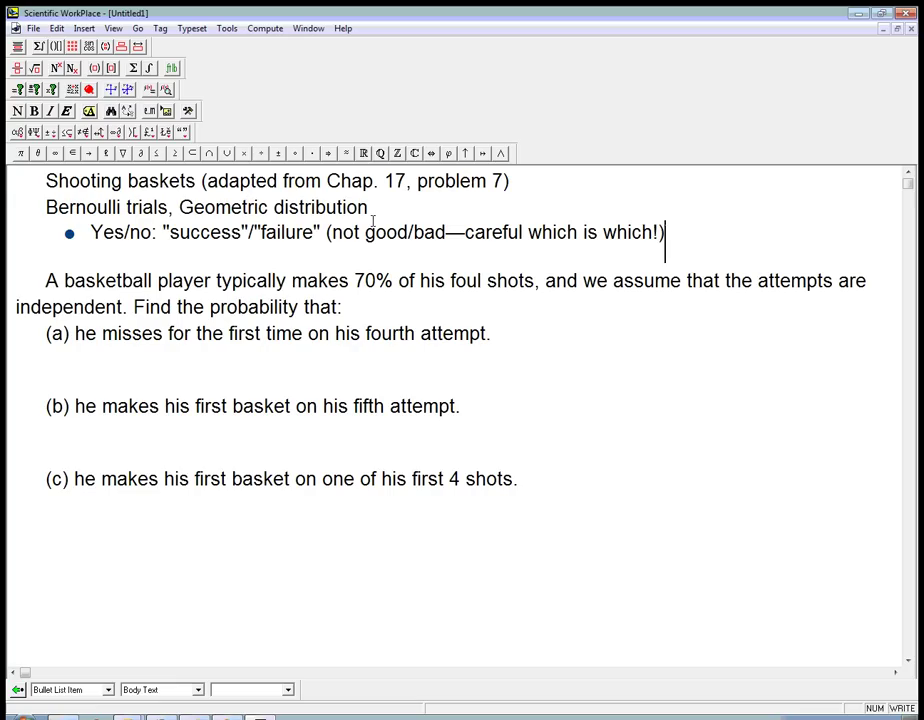
{"action": "key", "text": "Return"}
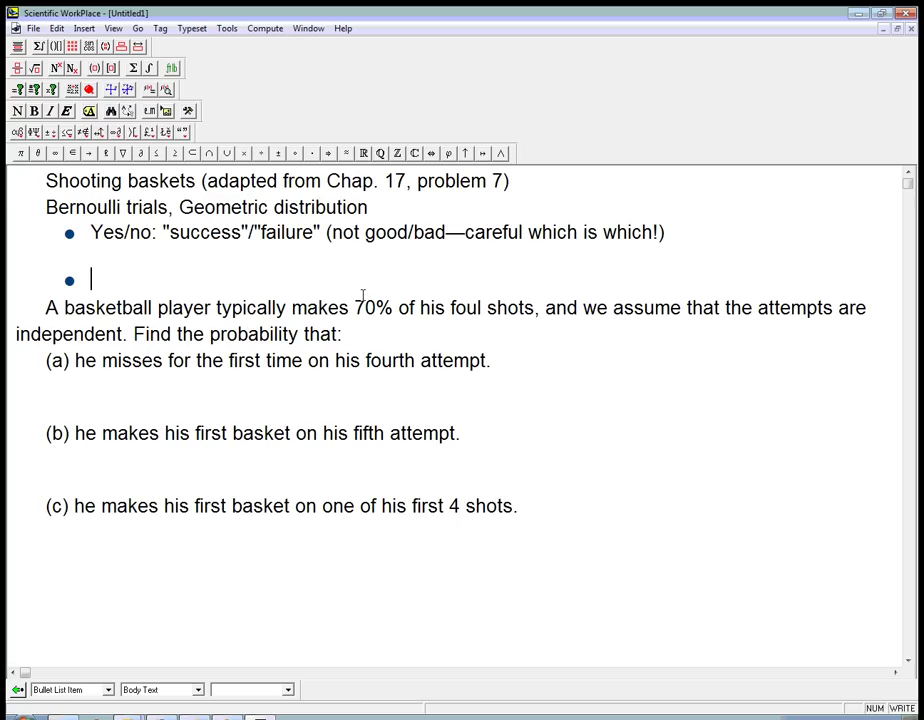
Step: Enter 'Same probability each time' as the second bullet, then begin another bullet
{"action": "type", "text": "Same probab"}
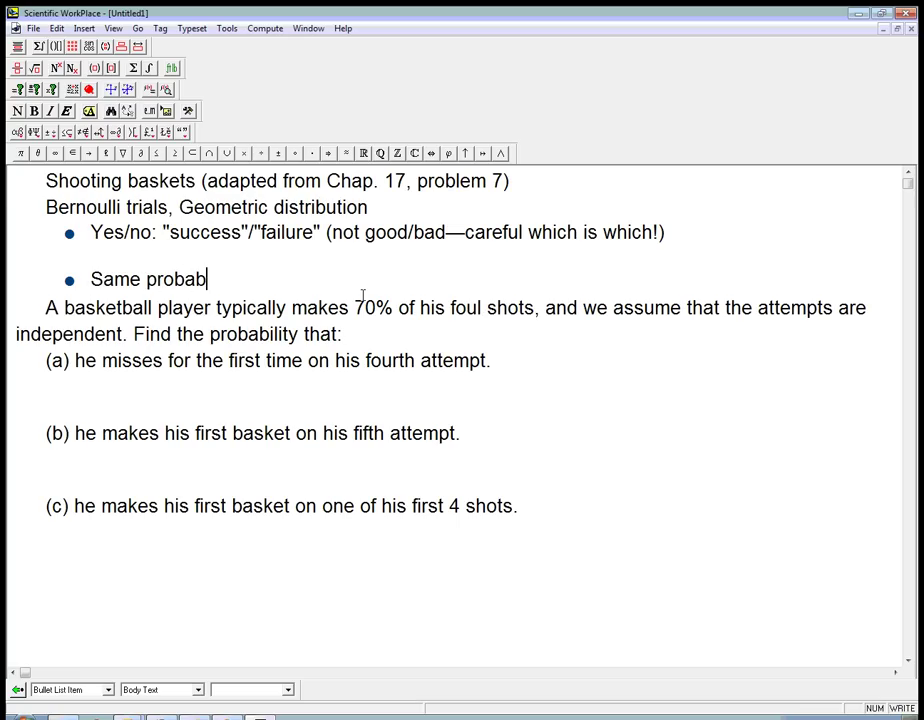
{"action": "type", "text": "ility each time"}
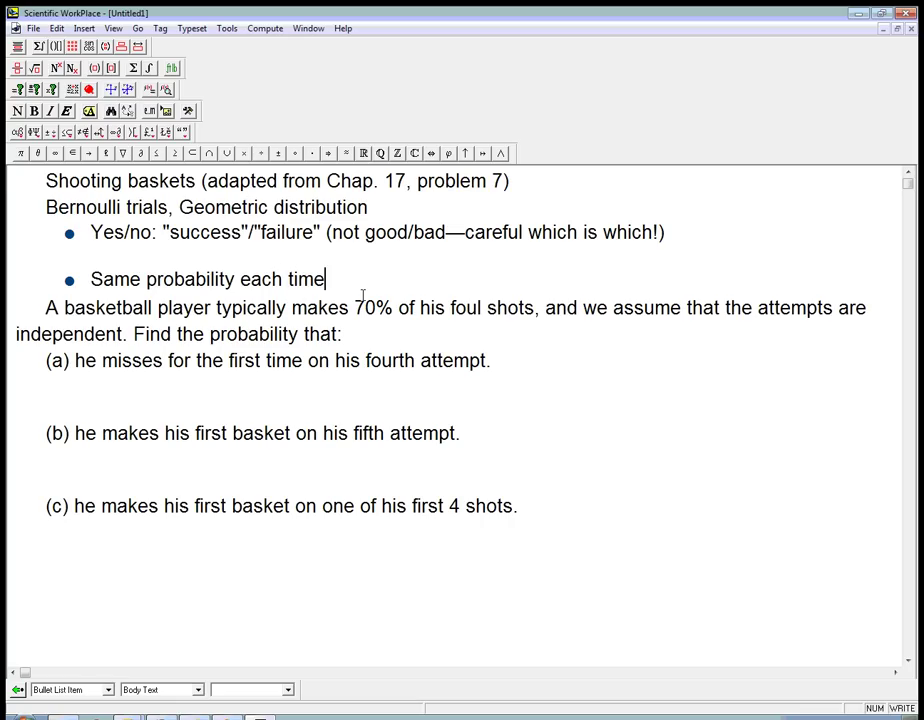
{"action": "key", "text": "Return"}
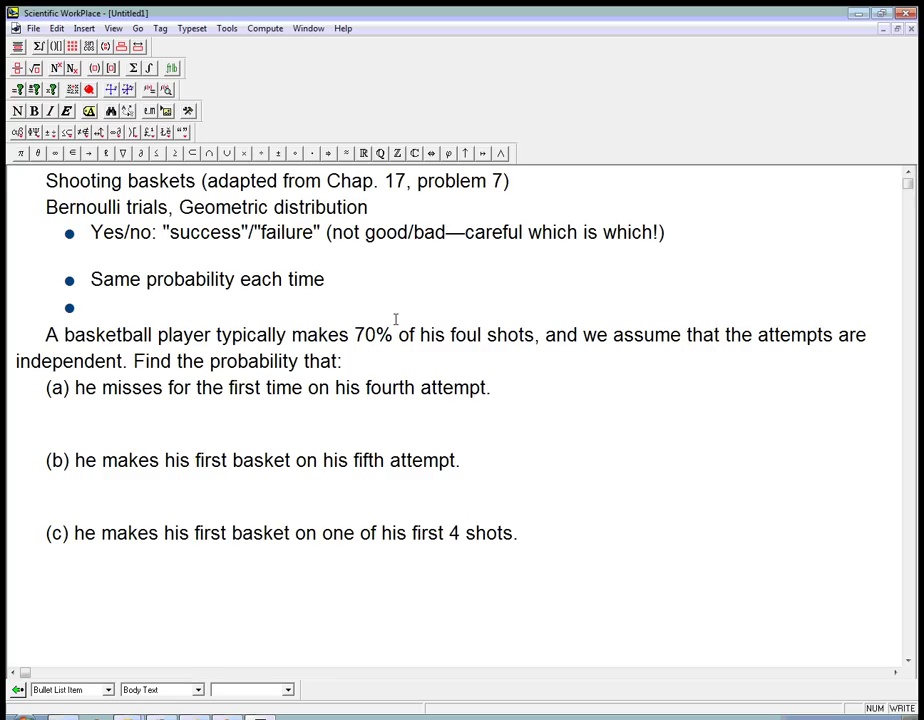
Step: Write the third bullet 'Independent trials (or at least very close to independent)'
{"action": "type", "text": "Independ"}
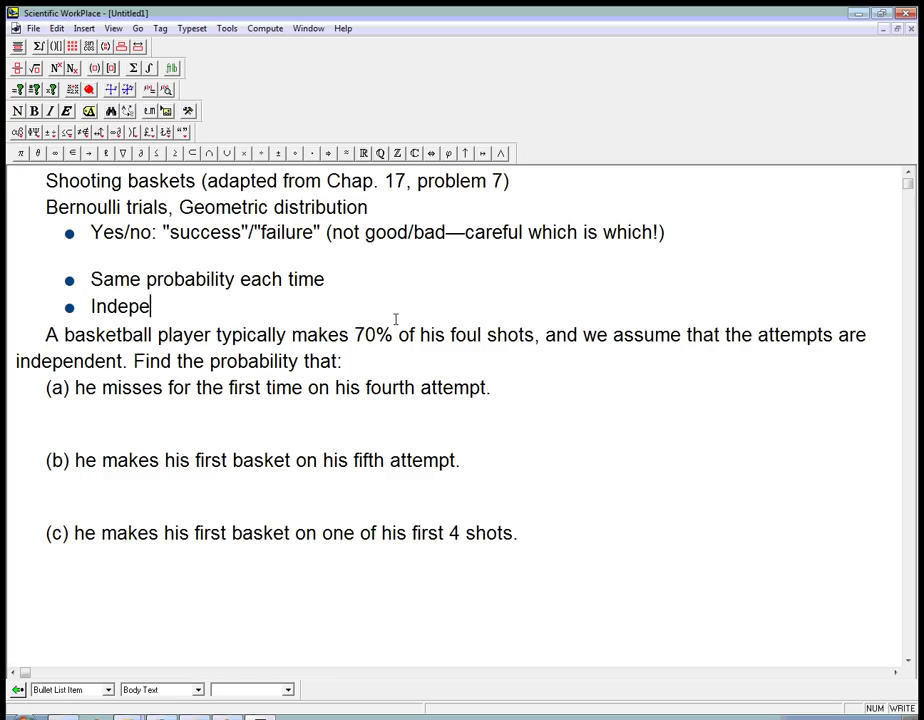
{"action": "key", "text": "BackSpace"}
{"action": "type", "text": "ndent trials"}
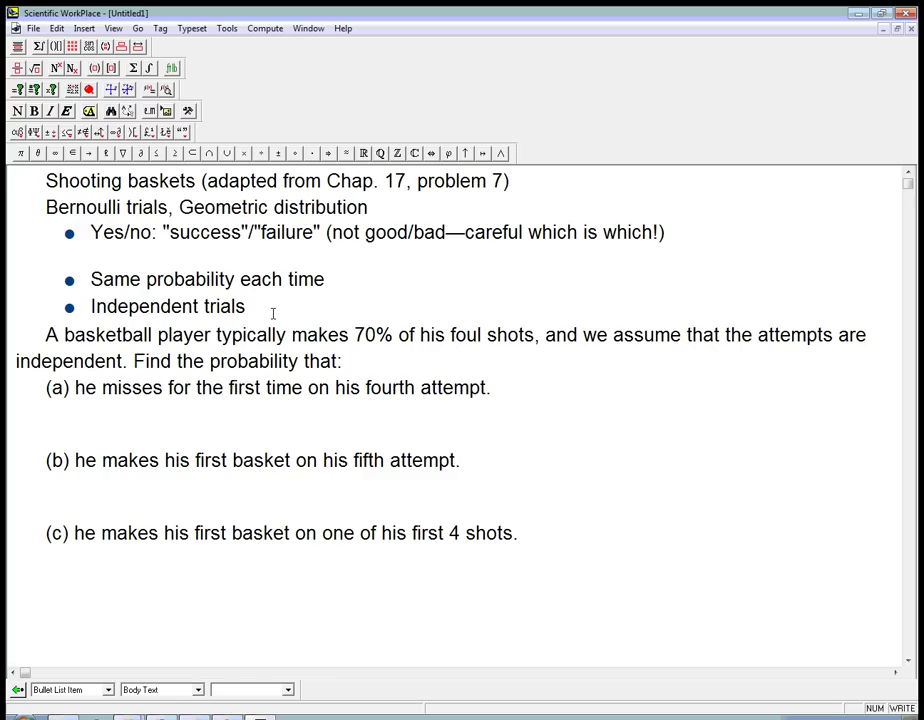
{"action": "type", "text": "(or at least very close to ind"}
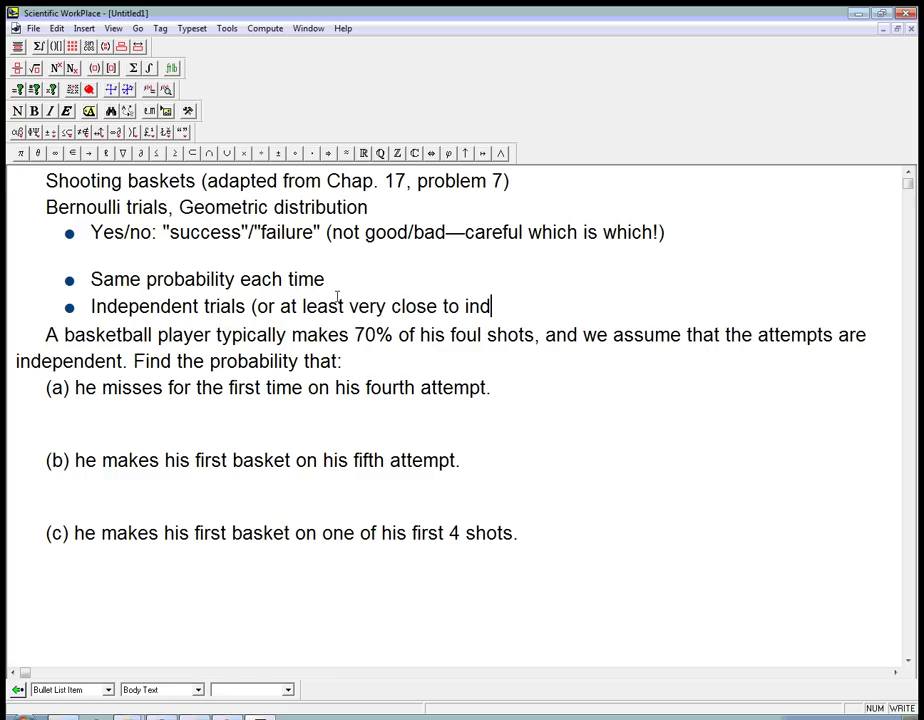
{"action": "type", "text": "ependent)"}
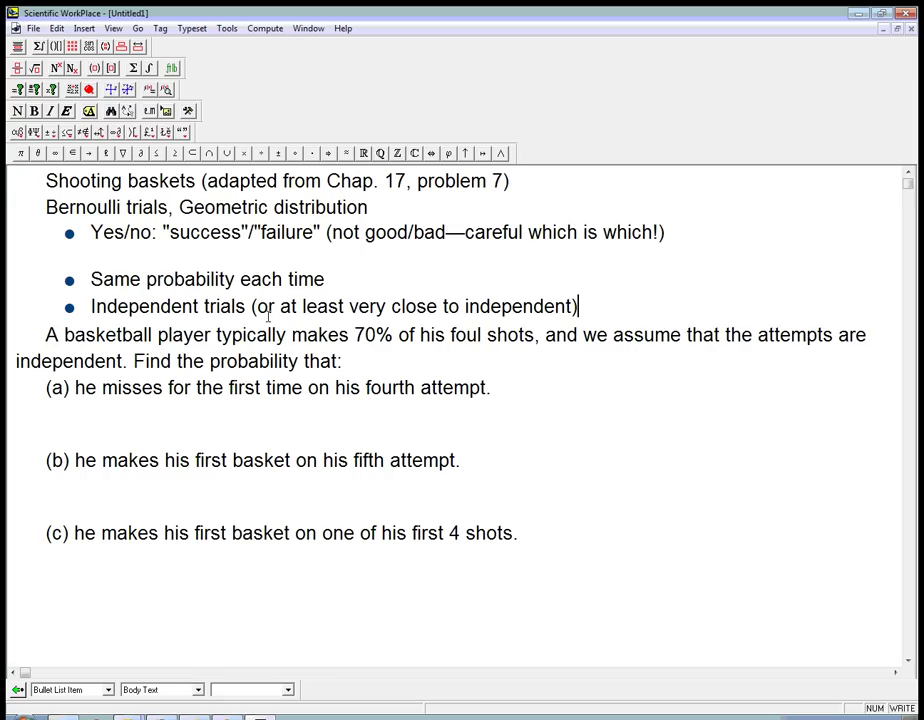
Step: Append '— specific kind of question about Bernoulli trials!' to the Geometric distribution line, then start a new line
{"action": "left_click_drag", "start_coordinate": [180, 207], "coordinate": [372, 207]}
{"action": "left_click", "coordinate": [379, 210]}
{"action": "type", "text": "--- spc"}
{"action": "key", "text": "BackSpace"}
{"action": "key", "text": "BackSpace"}
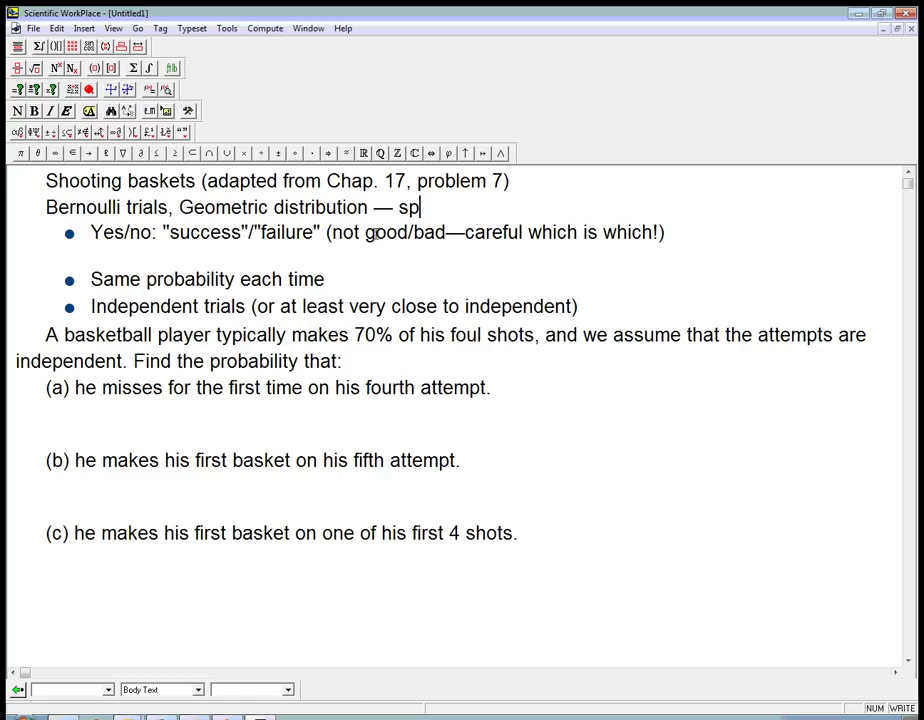
{"action": "type", "text": "pecific kind of ques"}
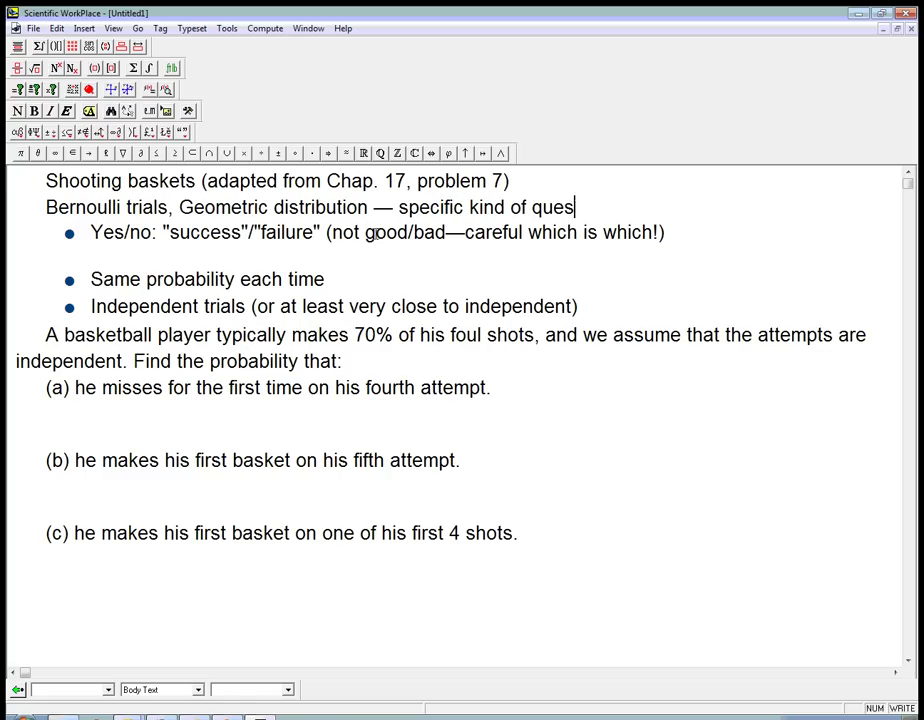
{"action": "type", "text": "tion about Be"}
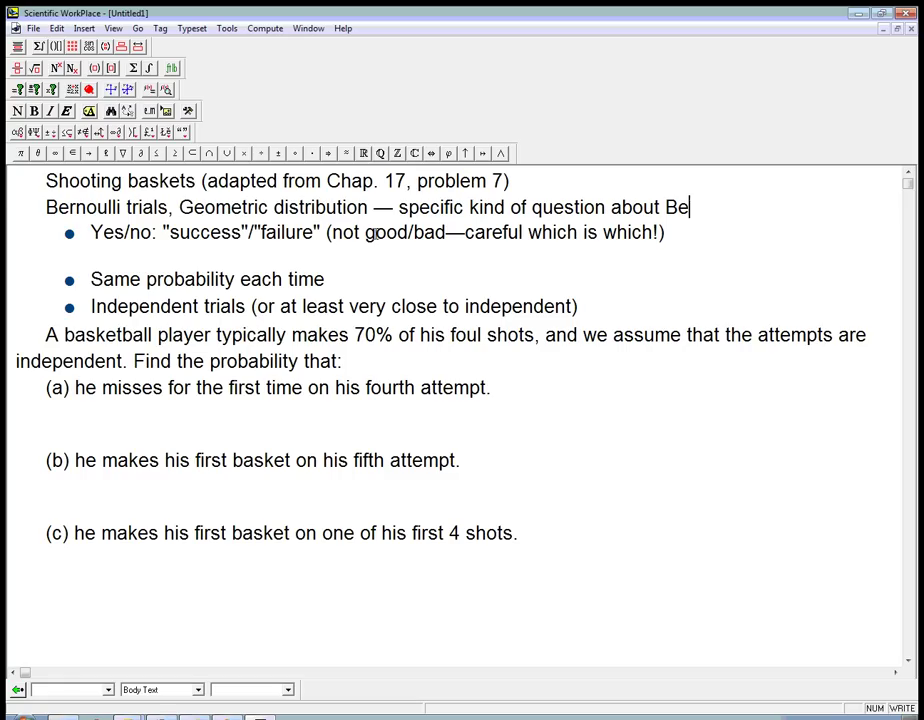
{"action": "type", "text": "rnoulli tri"}
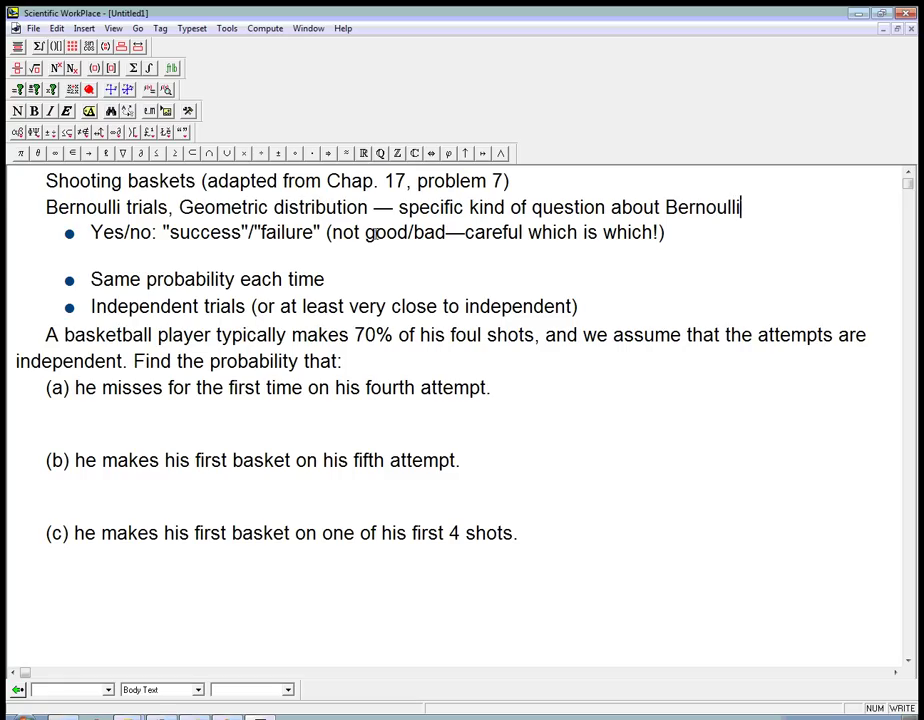
{"action": "type", "text": "als!"}
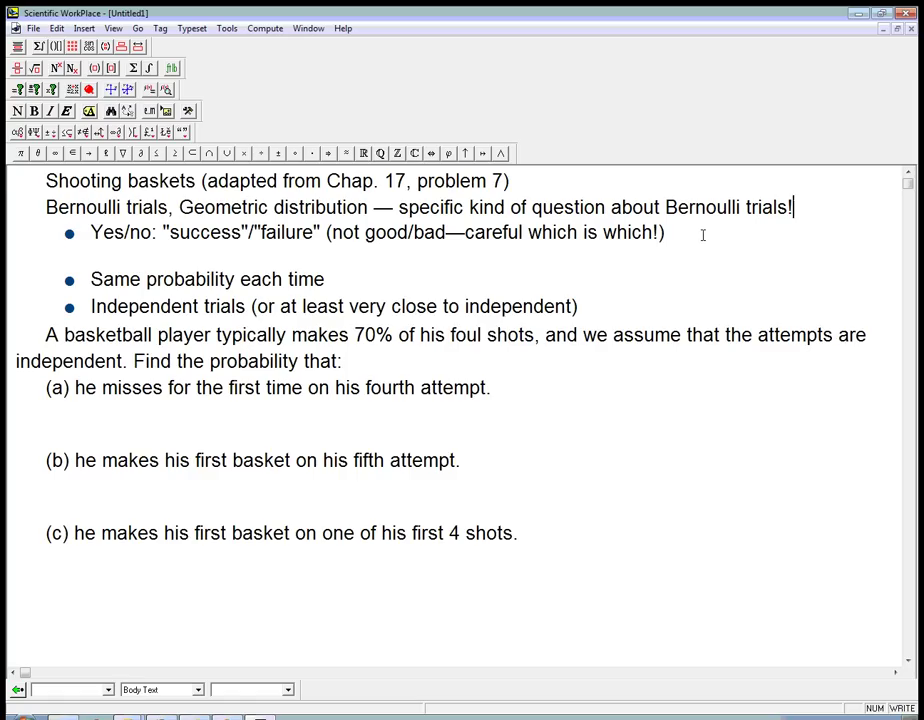
{"action": "key", "text": "Return"}
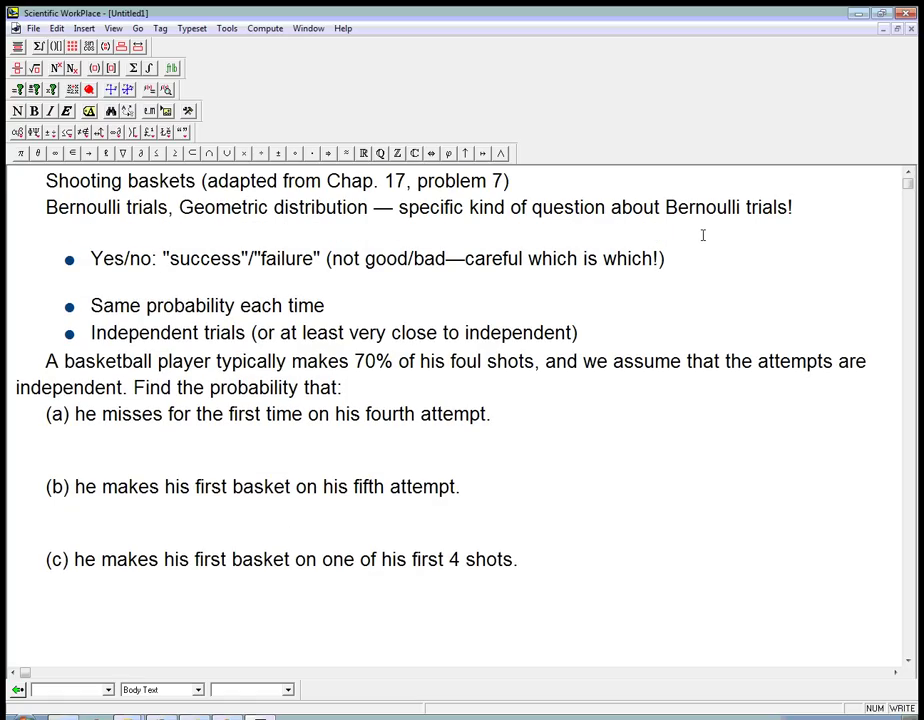
Step: Type 'How long to wait for first success.' beneath the heading
{"action": "type", "text": "How long to wait for "}
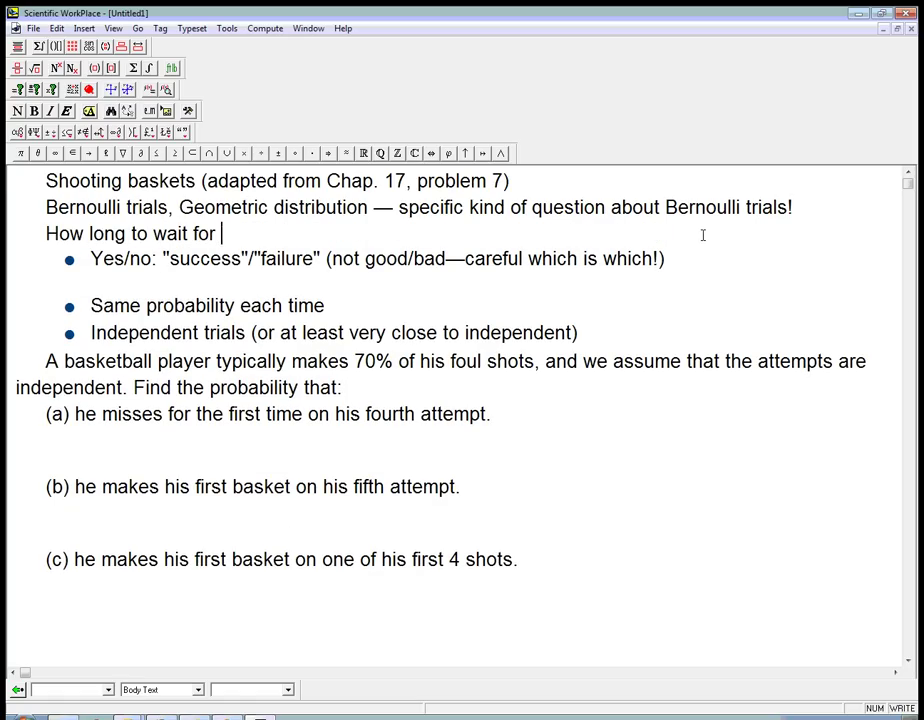
{"action": "type", "text": "first succes"}
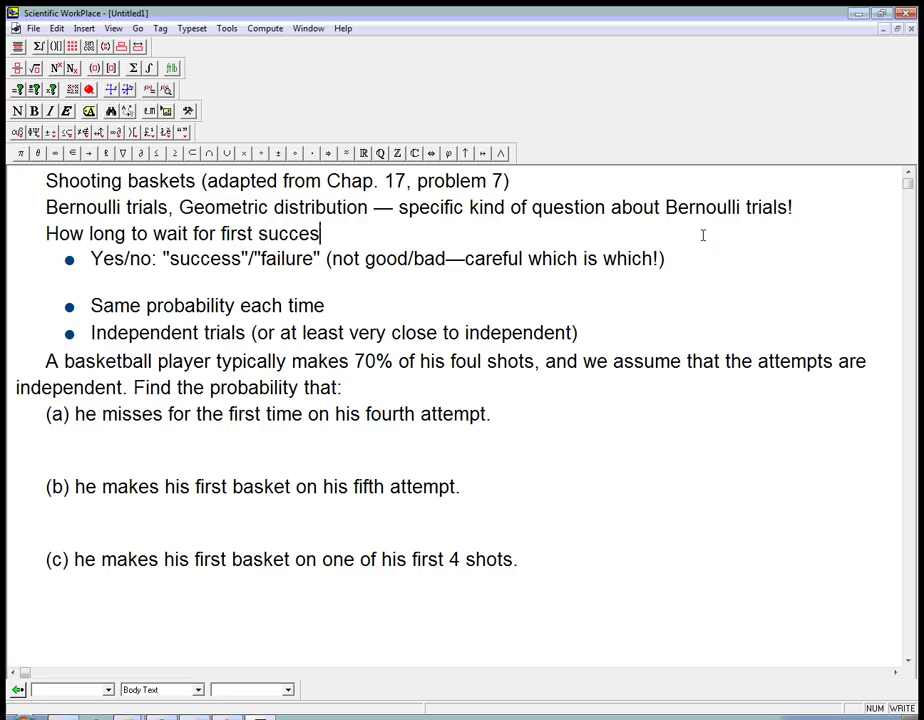
{"action": "type", "text": "s."}
{"action": "left_click", "coordinate": [492, 413]}
{"action": "left_click_drag", "start_coordinate": [166, 413], "coordinate": [303, 415]}
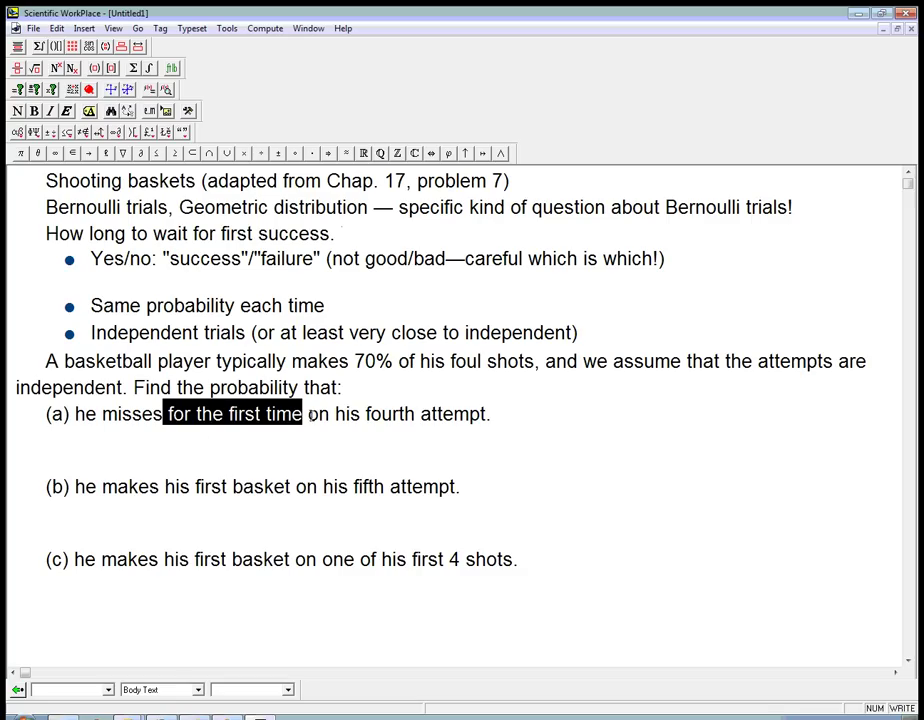
{"action": "left_click", "coordinate": [496, 412]}
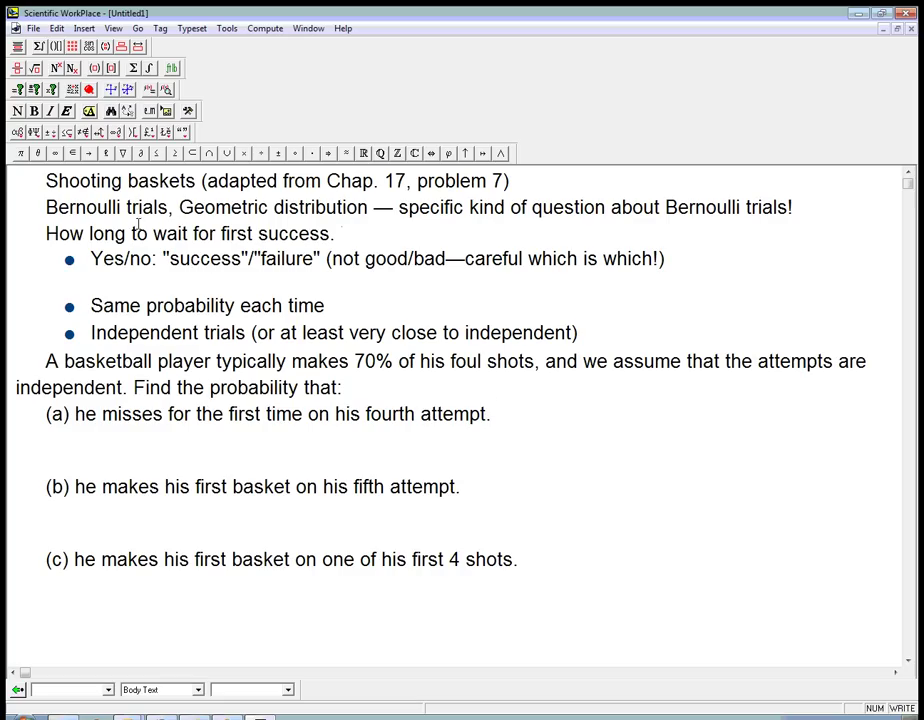
{"action": "left_click_drag", "start_coordinate": [46, 233], "coordinate": [338, 242]}
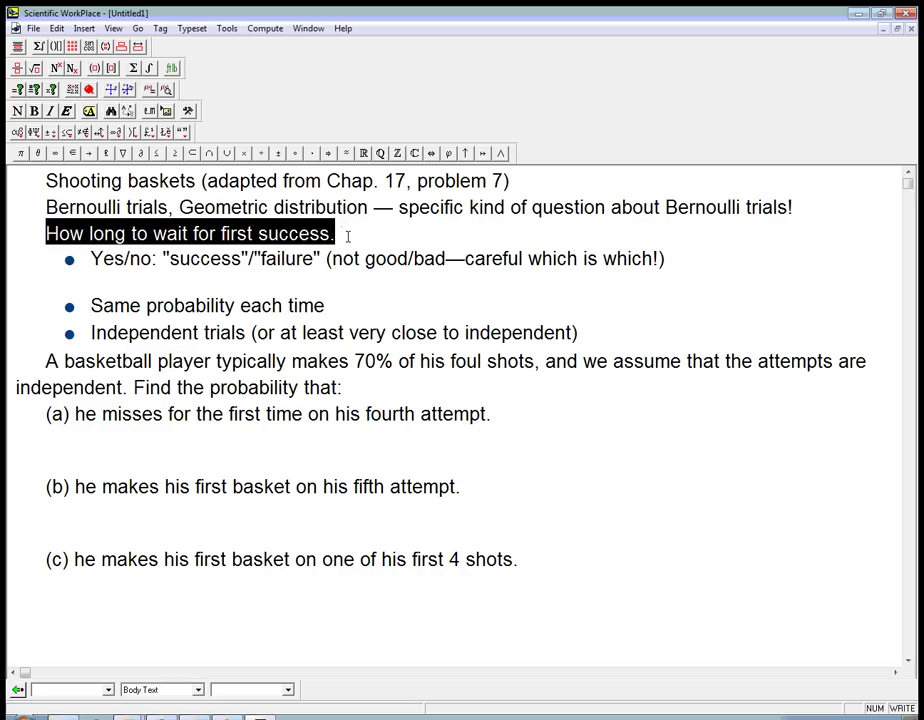
{"action": "left_click", "coordinate": [500, 416]}
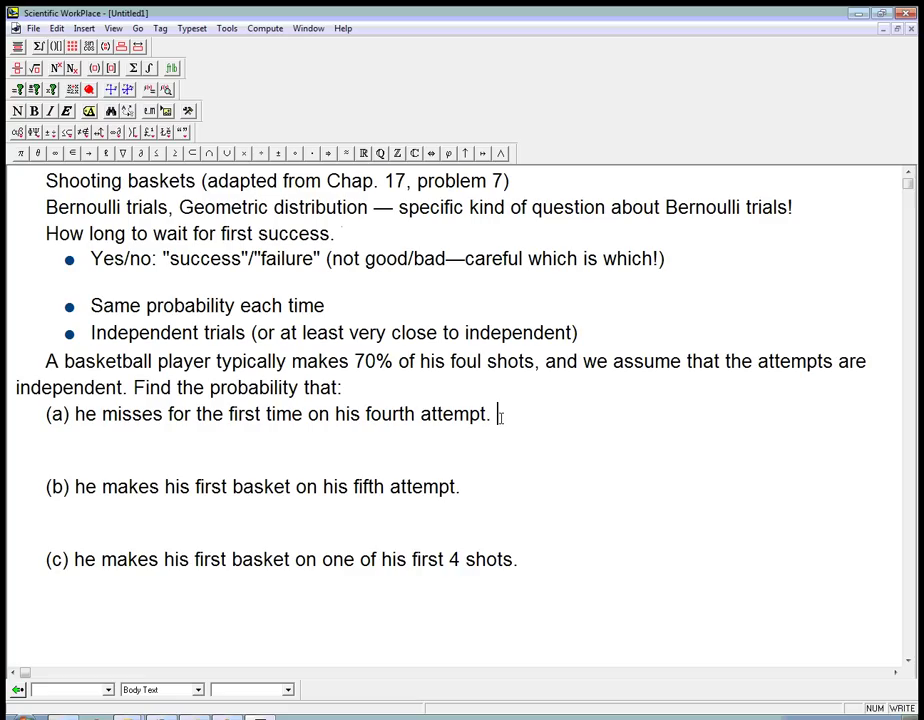
Step: Add the line 'Here "success" means "miss".' below part (a)
{"action": "type", "text": "H"}
{"action": "key", "text": "BackSpace"}
{"action": "key", "text": "Return"}
{"action": "type", "text": "Here \"succ"}
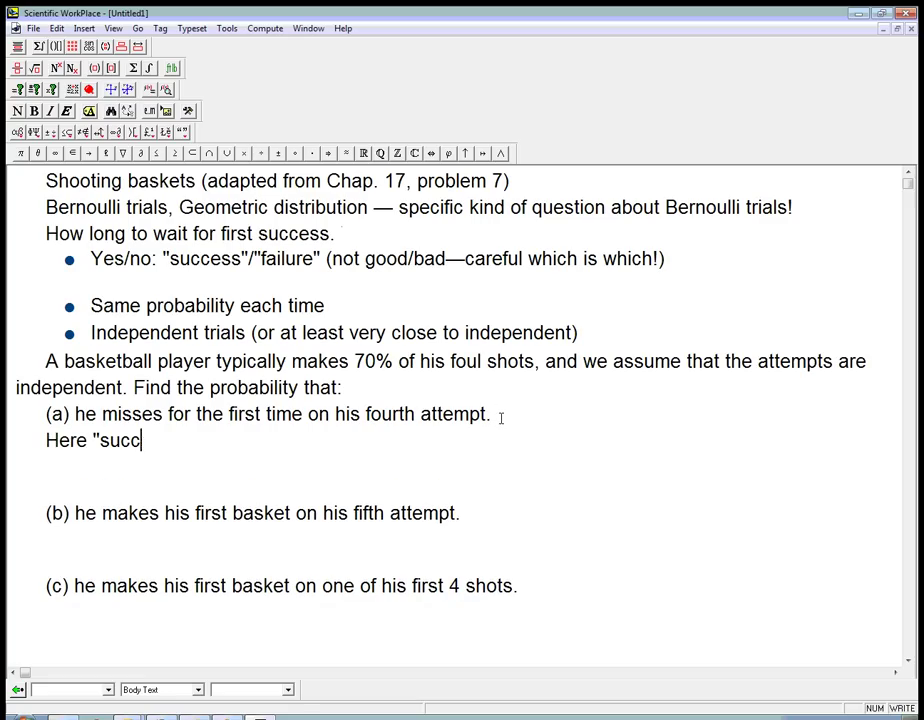
{"action": "type", "text": "ess\" means \"miss\""}
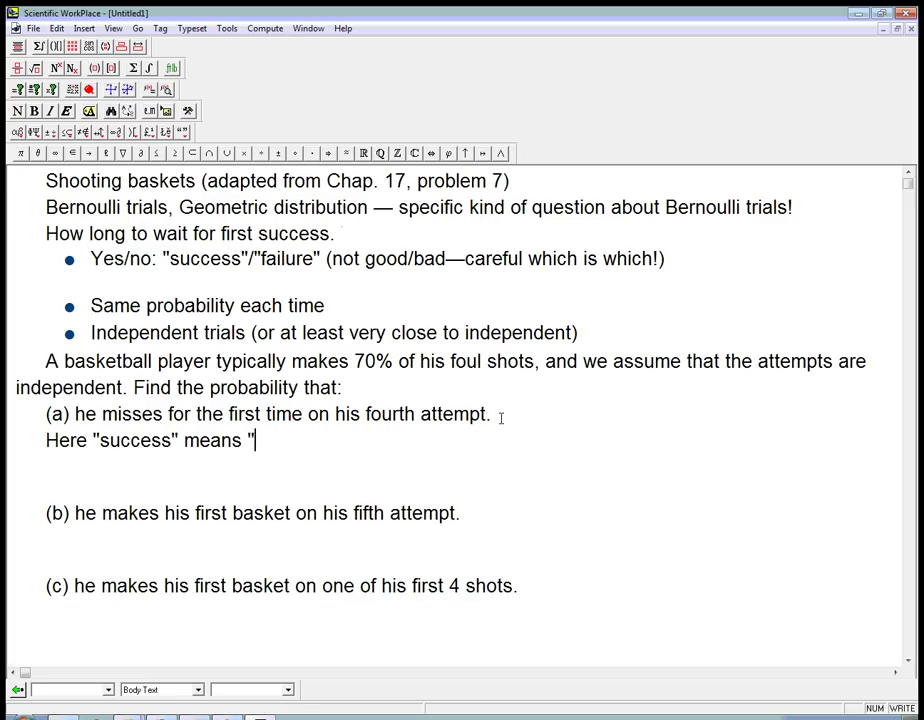
{"action": "type", "text": "."}
Step: Define P(success) = 0.30 = p and P(failure) = 0.70 = q = 1 − p, then start a new line
{"action": "type", "text": "P"}
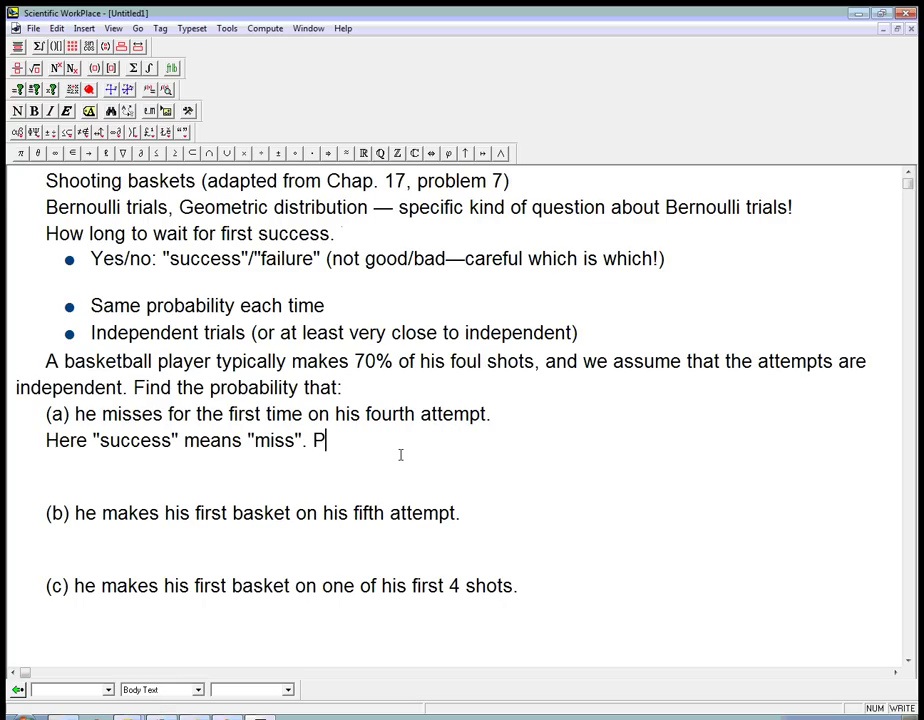
{"action": "type", "text": "("}
{"action": "type", "text": "success)"}
{"action": "type", "text": " = "}
{"action": "type", "text": "0.3"}
{"action": "type", "text": "0,"}
{"action": "key", "text": "BackSpace"}
{"action": "key", "text": "BackSpace"}
{"action": "type", "text": "= "}
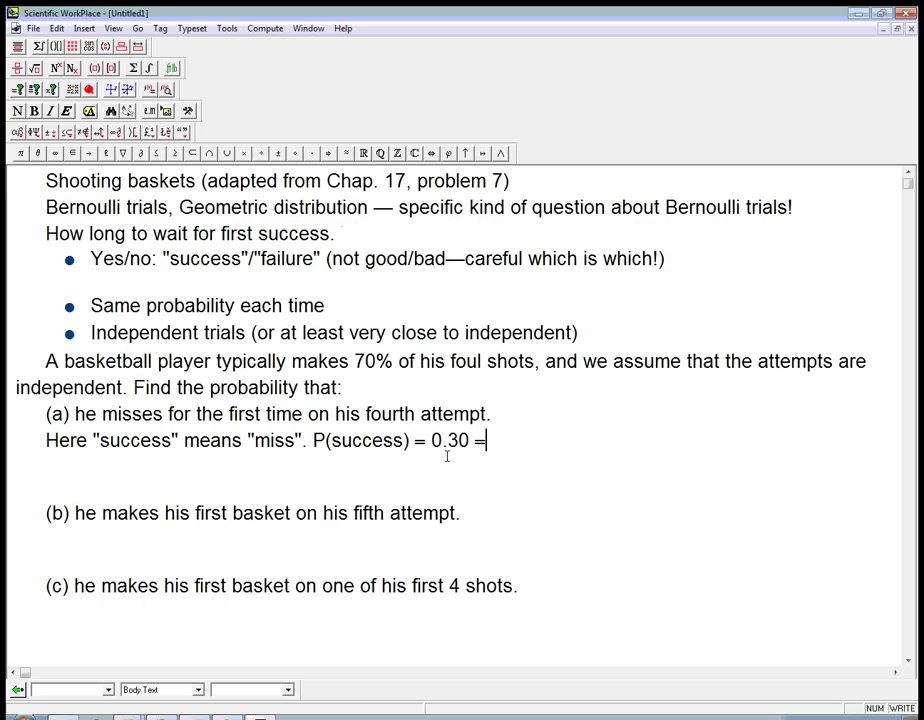
{"action": "type", "text": "p, P(failure) = "}
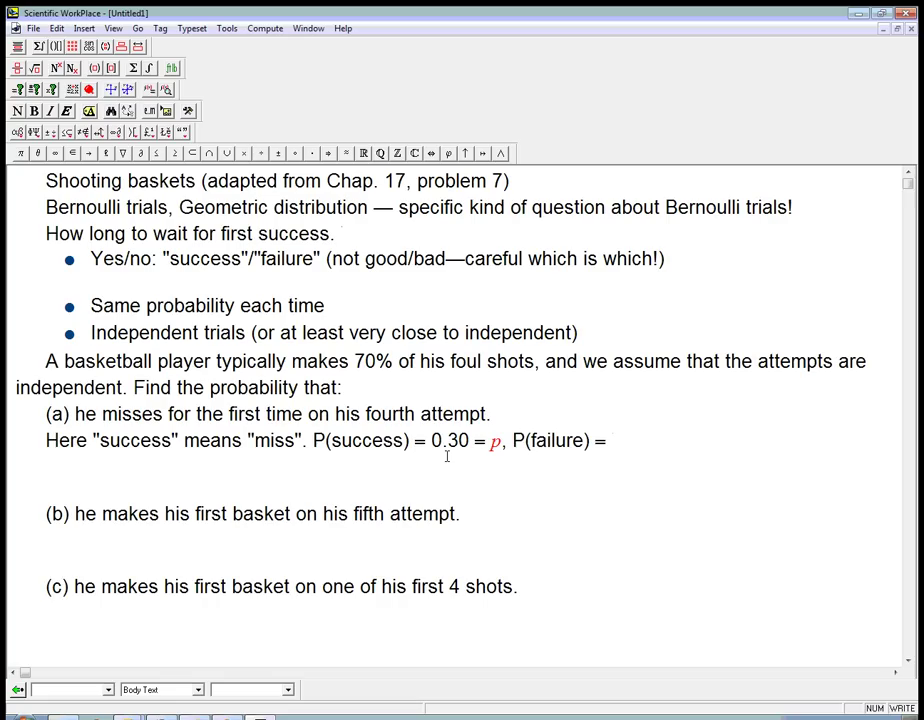
{"action": "type", "text": "0.70 "}
{"action": "type", "text": "= "}
{"action": "type", "text": "q"}
{"action": "type", "text": "=1-p"}
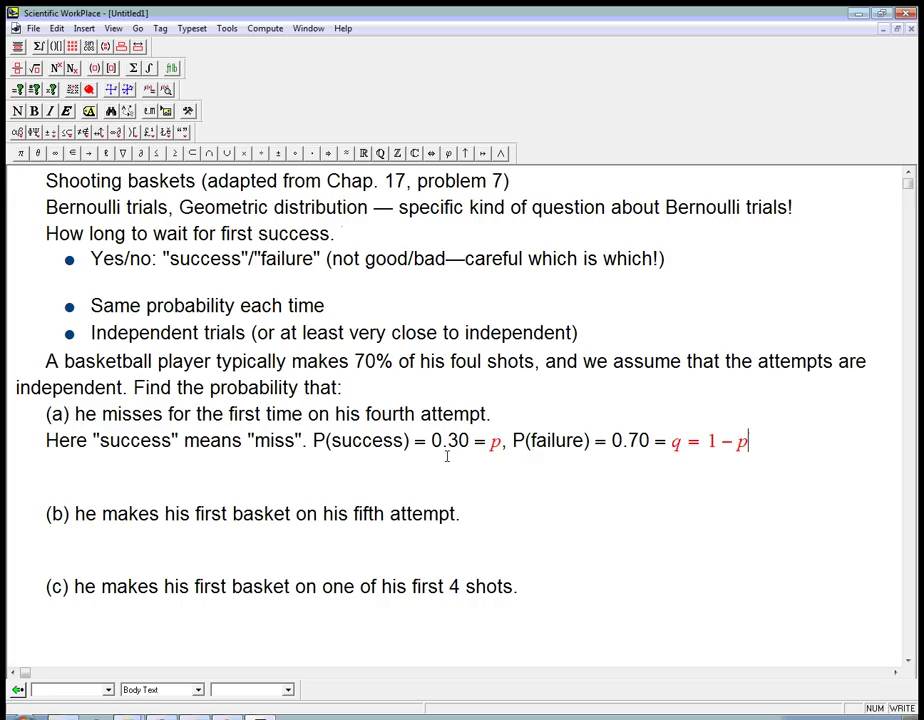
{"action": "type", "text": "."}
{"action": "key", "text": "Return"}
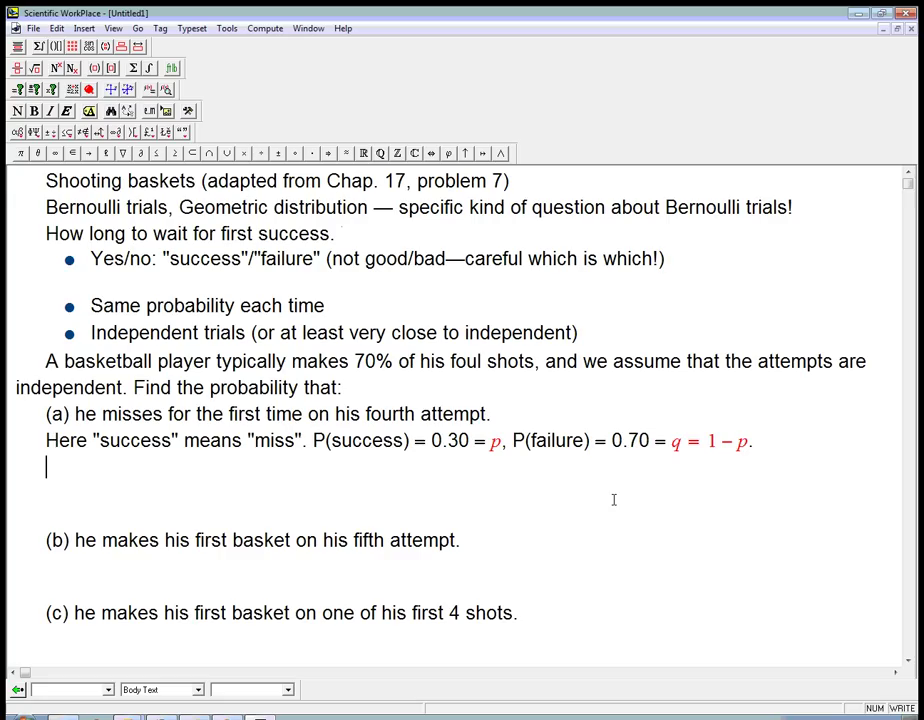
Step: Write 'P(FFFS) = P(1st F) * P(2nd F) * P(3rd F) * P(4th S)' on the new line
{"action": "type", "text": "P(FFFS) ="}
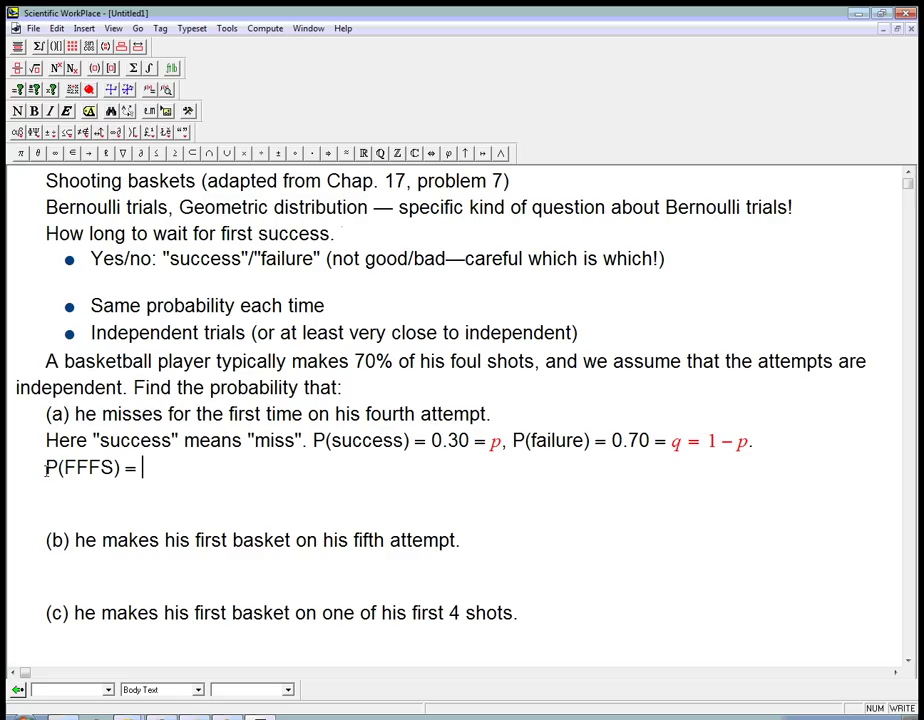
{"action": "left_click_drag", "start_coordinate": [91, 333], "coordinate": [250, 340]}
{"action": "left_click", "coordinate": [187, 471]}
{"action": "type", "text": "P("}
{"action": "type", "text": "1st F"}
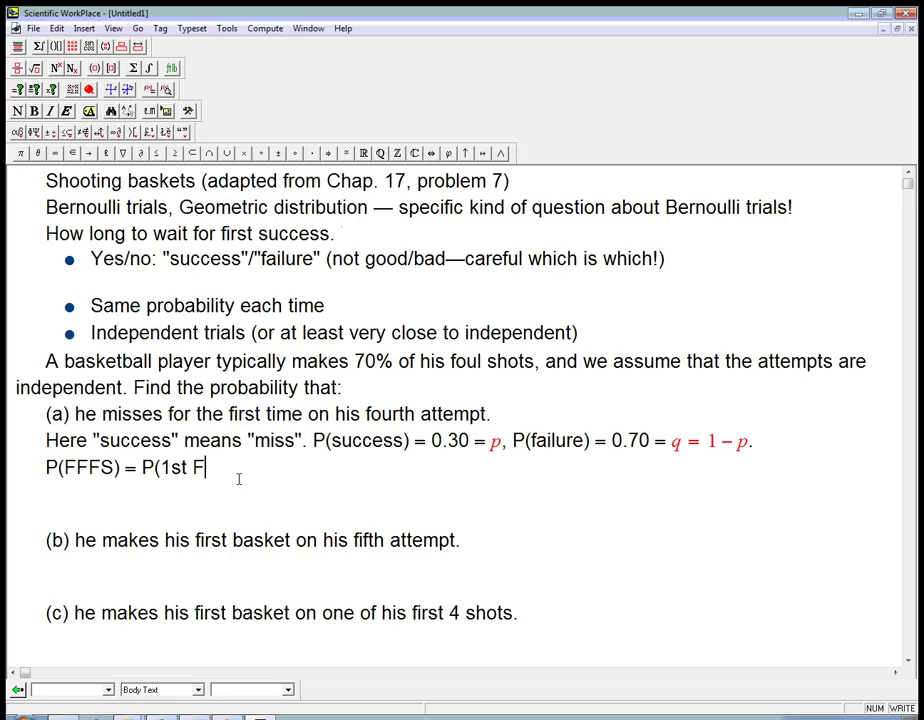
{"action": "type", "text": ") * P(2nd F) * P(3"}
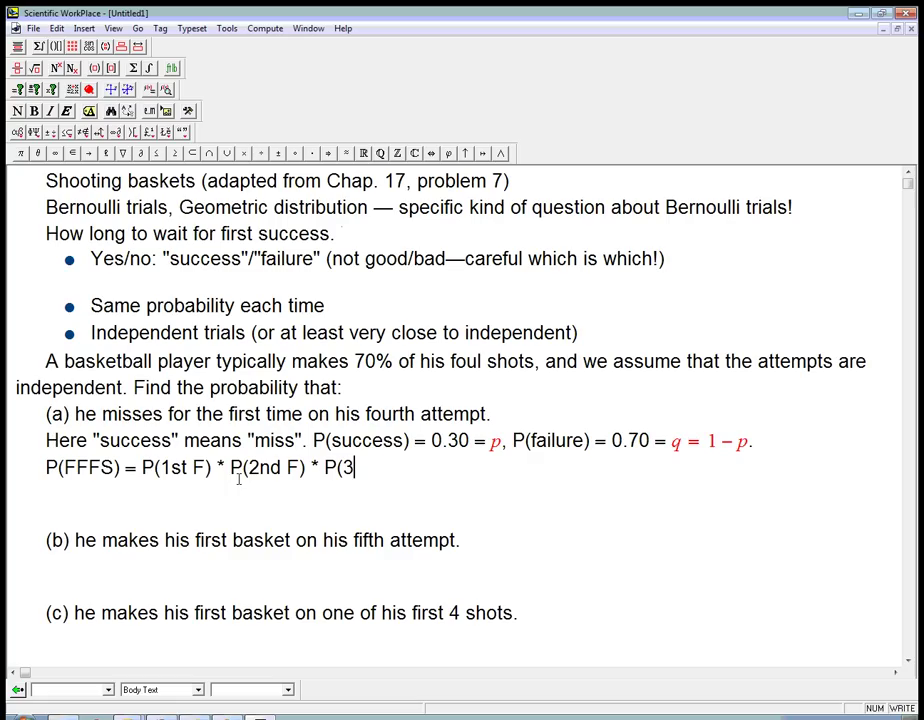
{"action": "type", "text": "rd F) * P"}
{"action": "type", "text": "(4th S"}
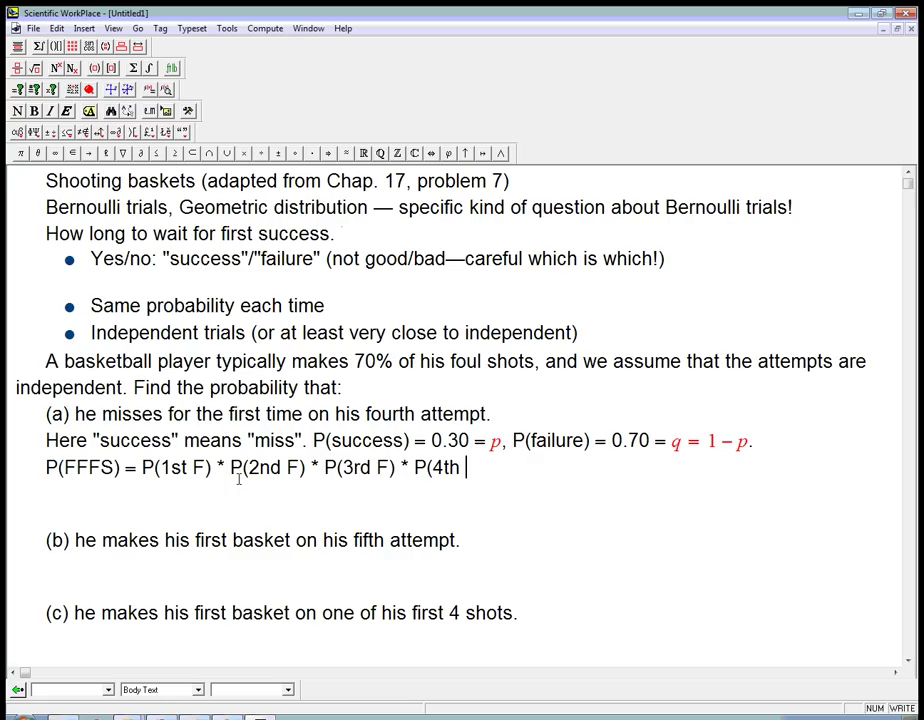